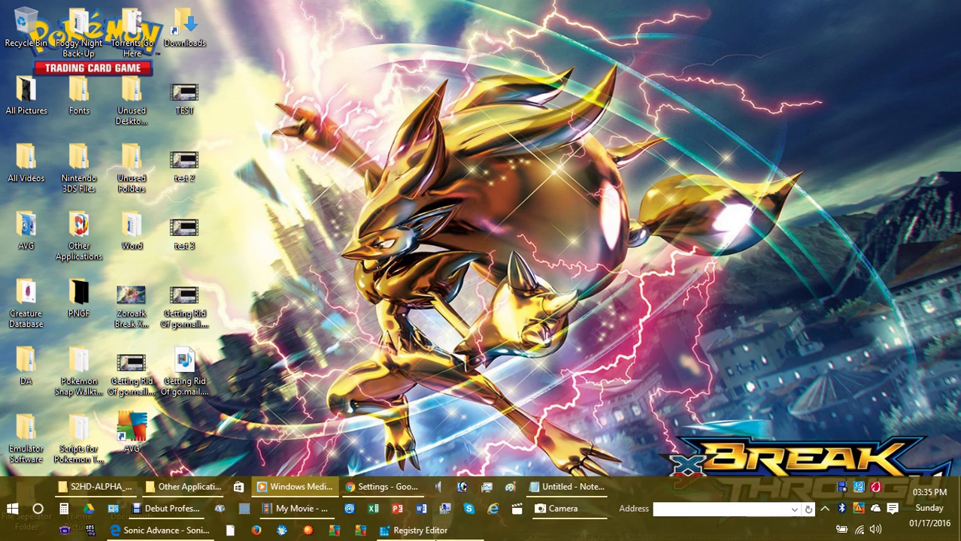
left_click(351, 493)
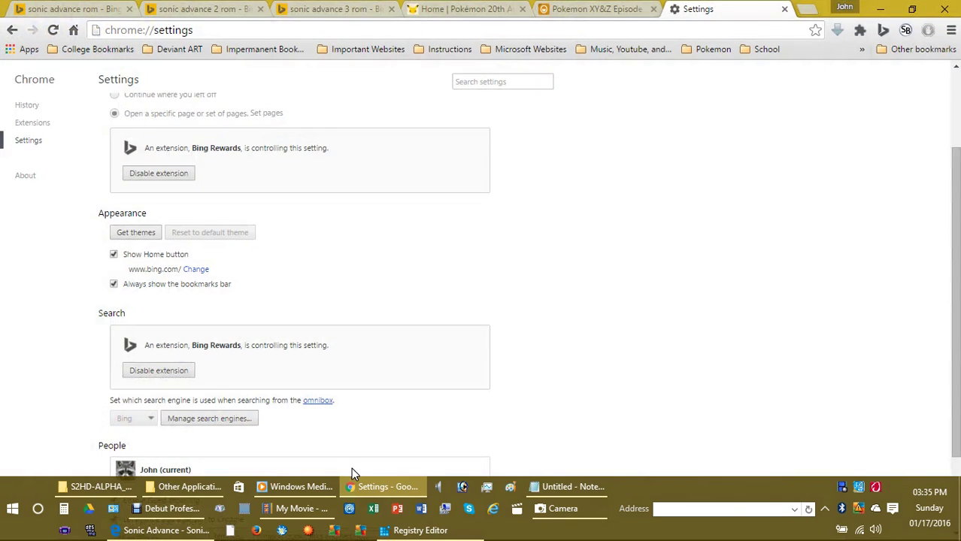
left_click(611, 8)
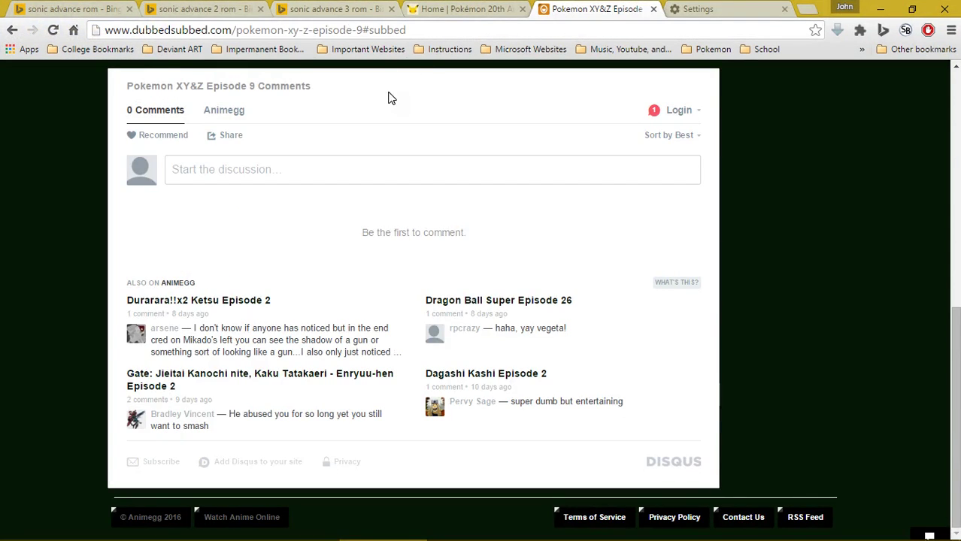
left_click(812, 9)
left_click(782, 9)
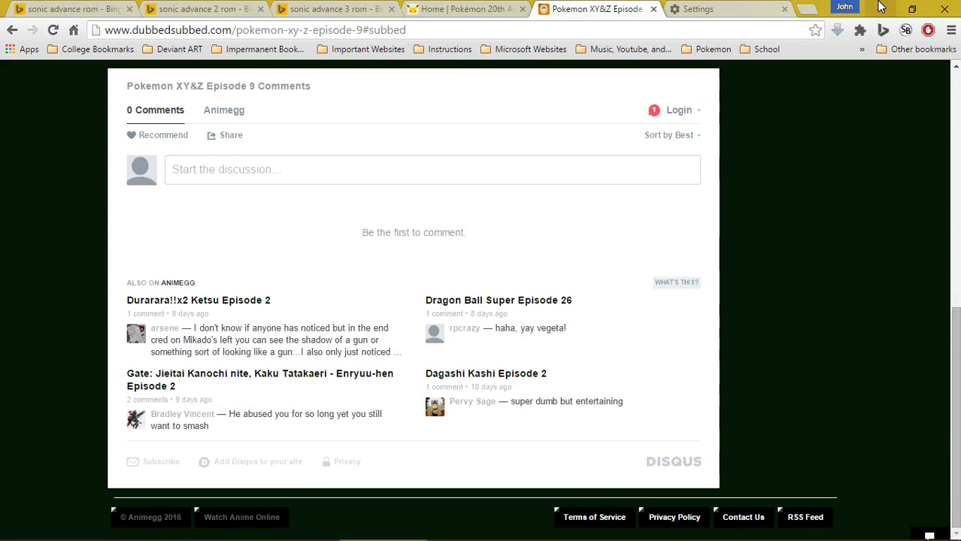
left_click(882, 8)
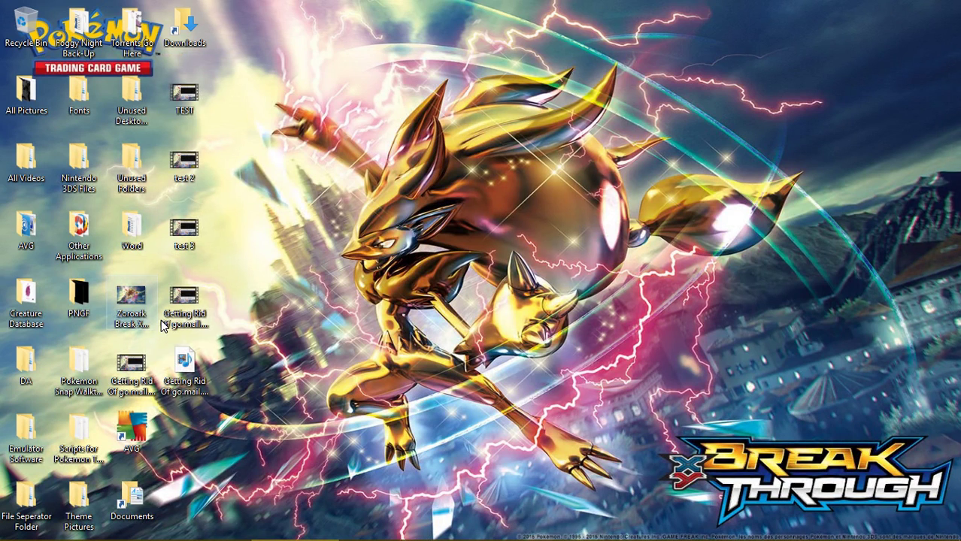
Switch to Chrome's settings, disable the Bing Rewards extension controlling the search setting, and show the list of managed search engines.
mouse_move(335, 535)
mouse_move(265, 538)
left_click(366, 488)
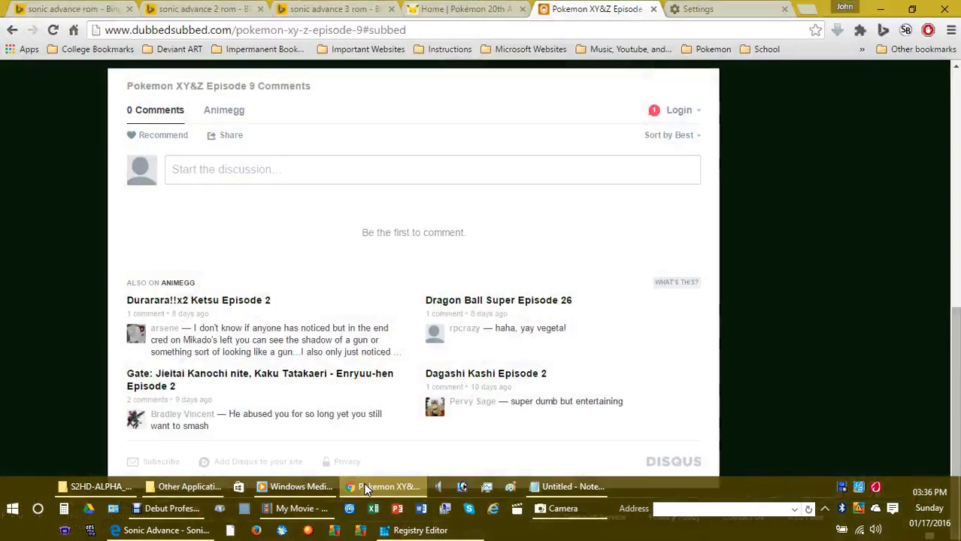
left_click(696, 9)
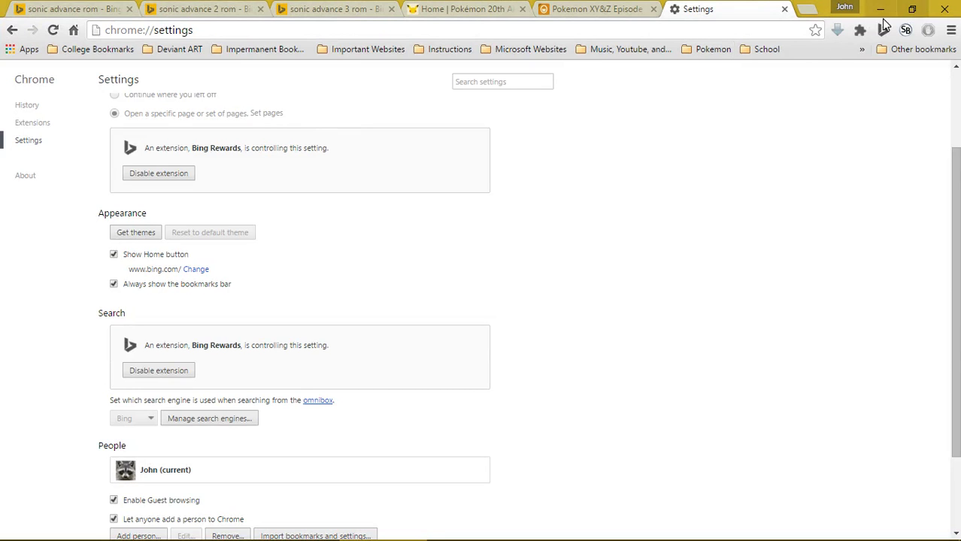
left_click(183, 374)
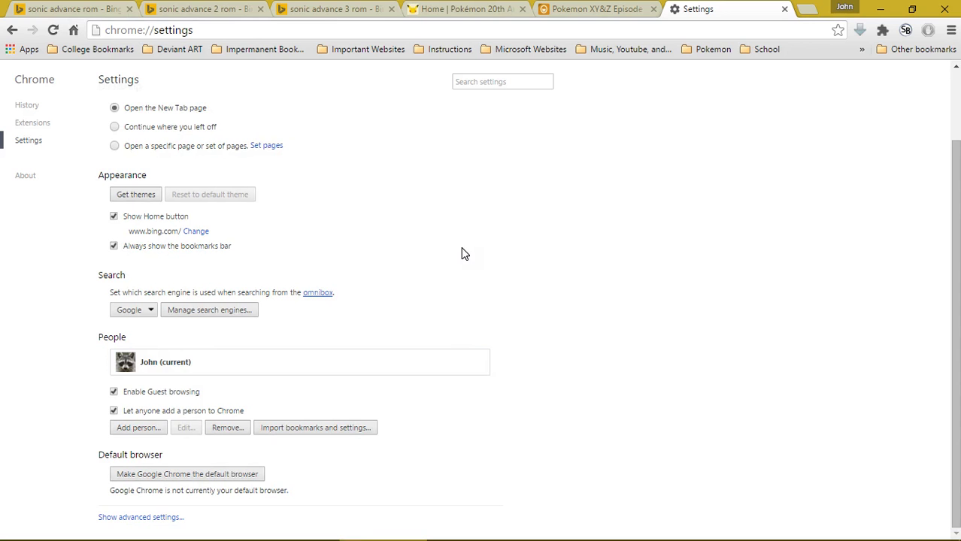
left_click(197, 315)
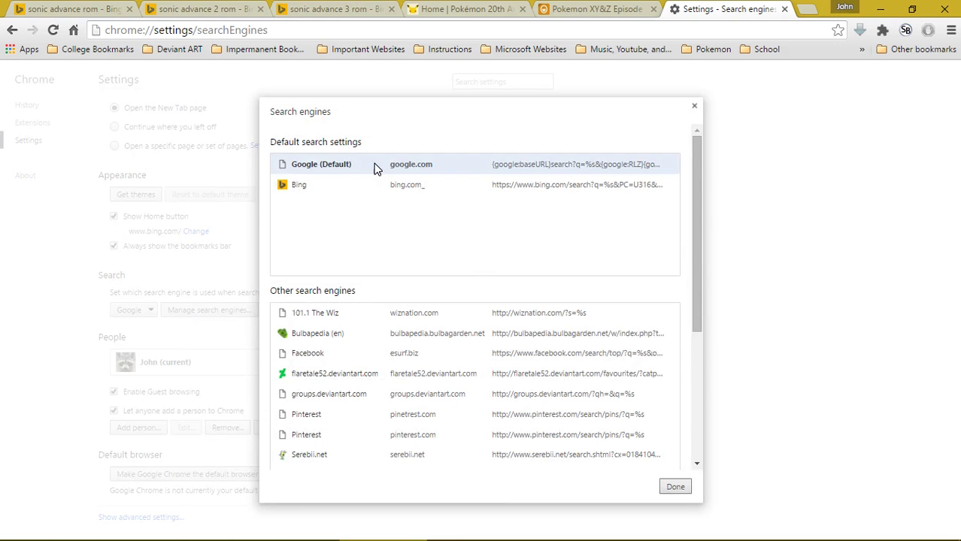
left_click(956, 6)
Bring up Registry Editor at the HKEY_LOCAL_MACHINE\SOFTWARE\Policies\Google\Chrome key.
mouse_move(517, 538)
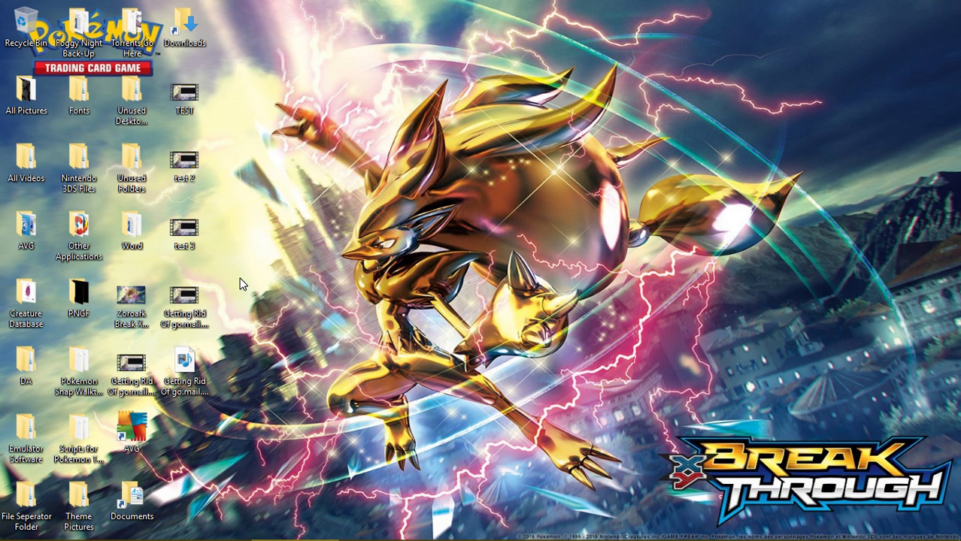
mouse_move(430, 535)
key("super+s")
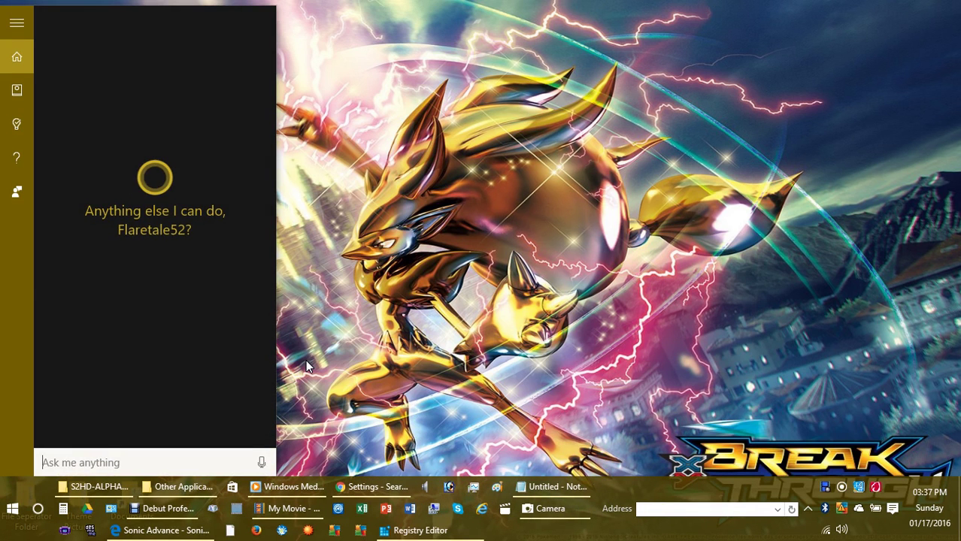
type("regedit")
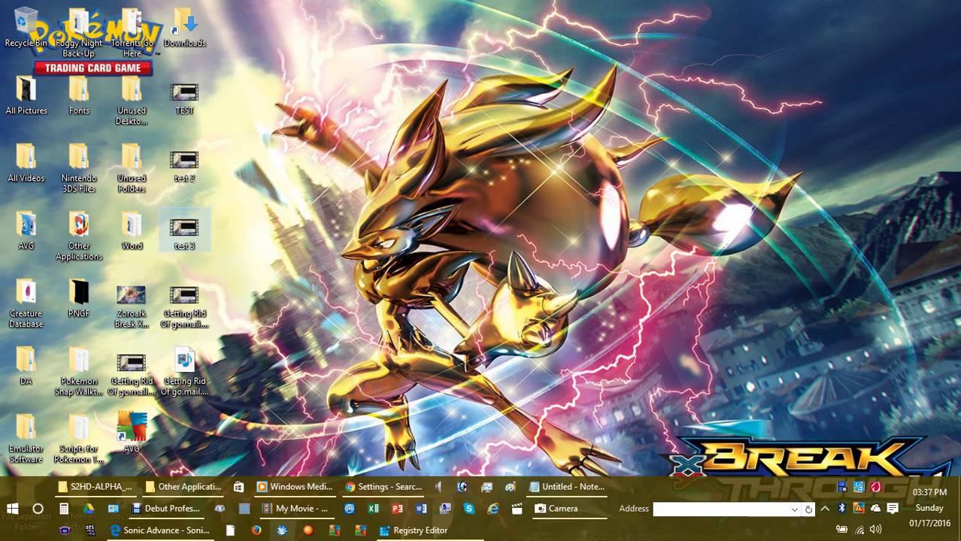
left_click(409, 530)
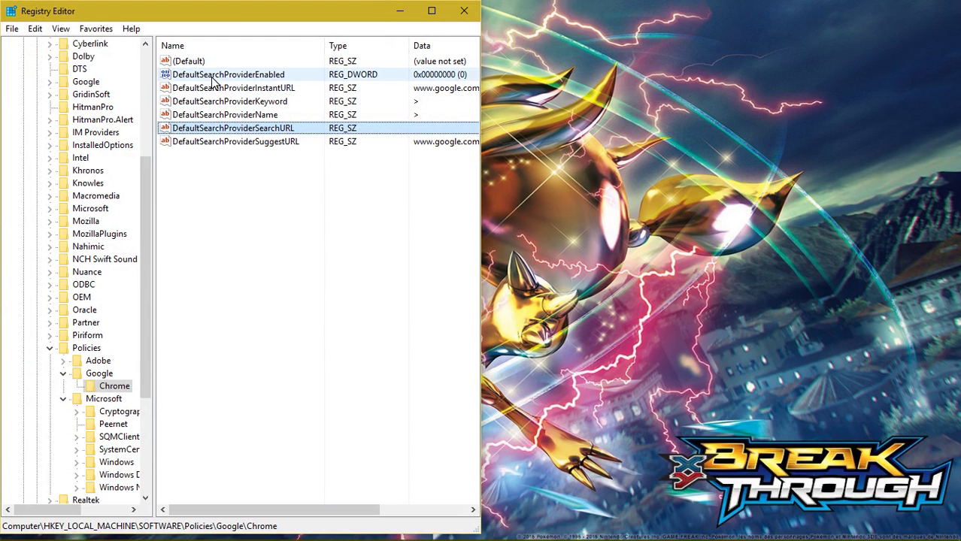
Check the value data of DefaultSearchProviderEnabled and DefaultSearchProviderSearchURL in the Chrome policies key, and minimize Registry Editor.
double_click(310, 78)
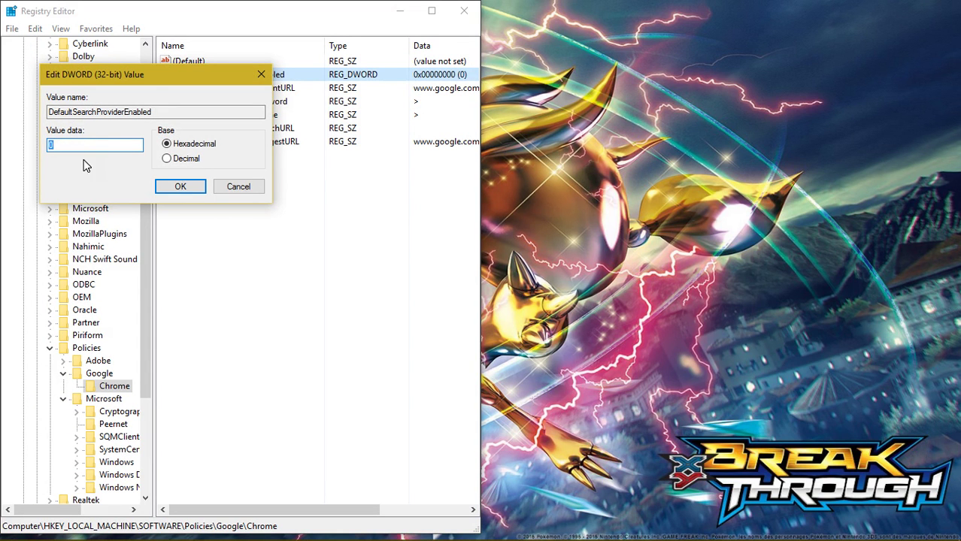
left_click(181, 185)
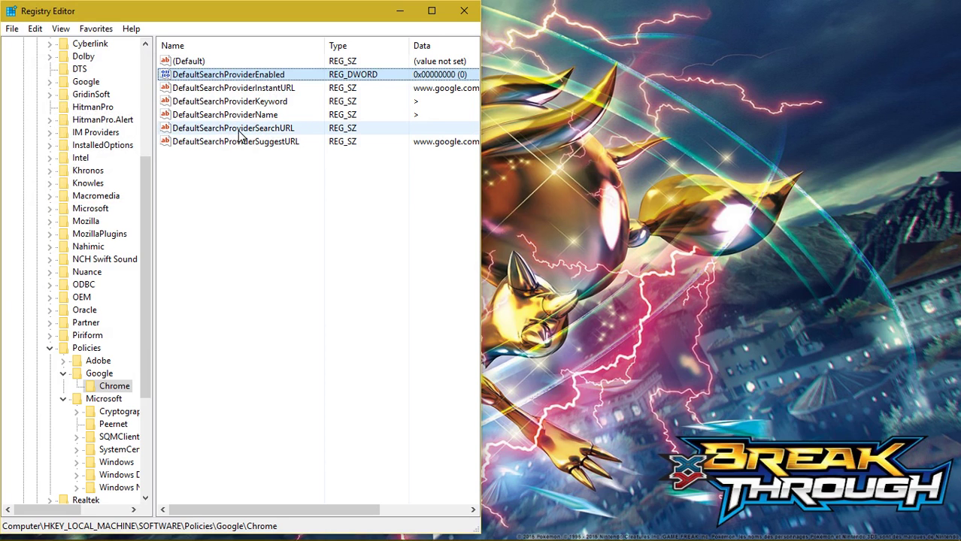
double_click(256, 136)
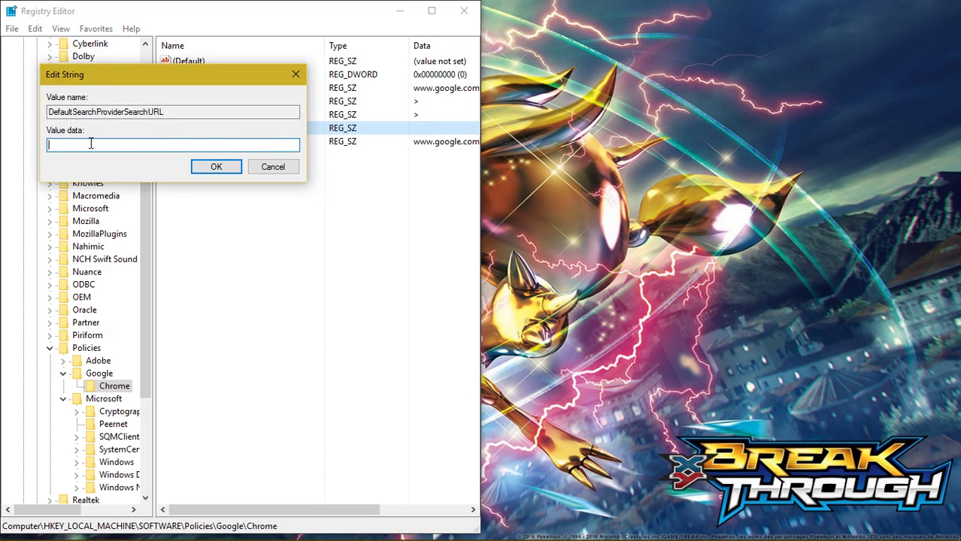
left_click(219, 167)
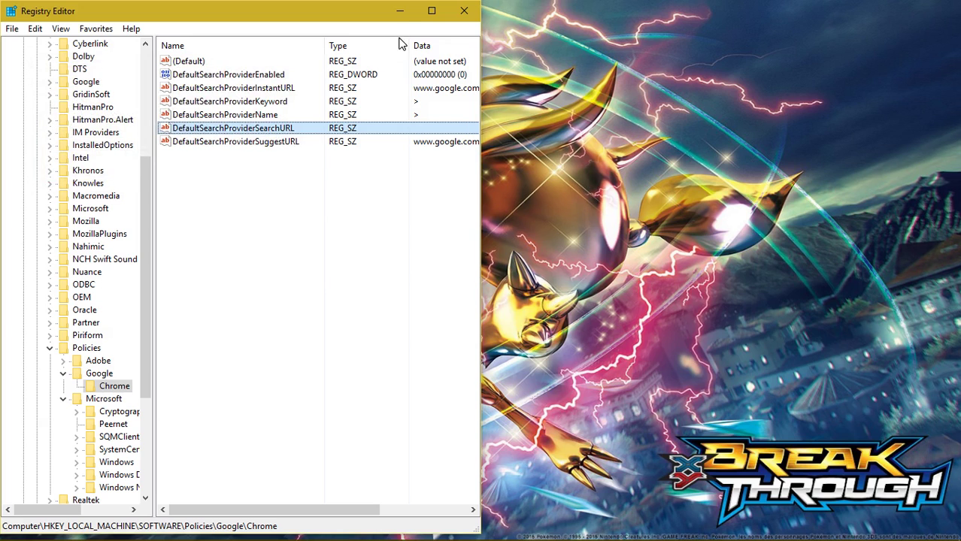
left_click(401, 13)
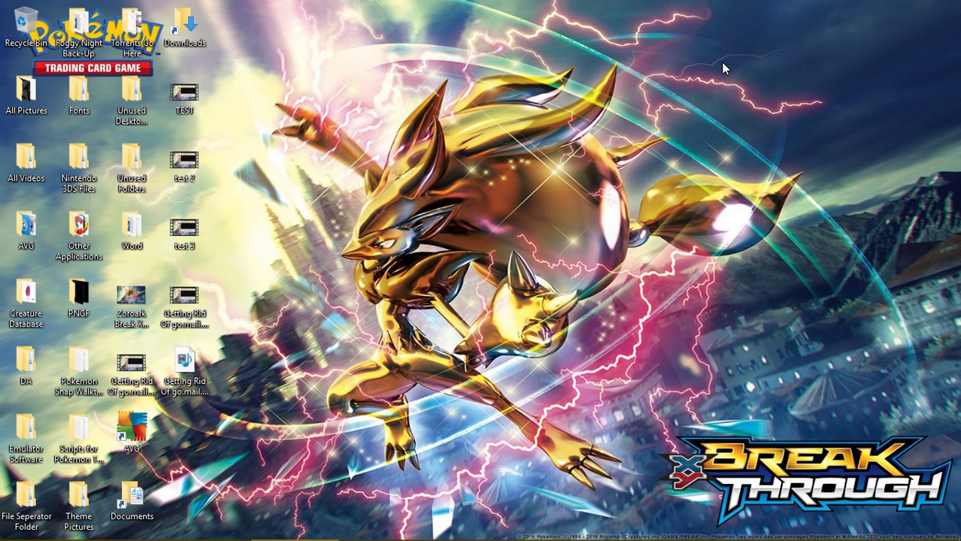
mouse_move(334, 535)
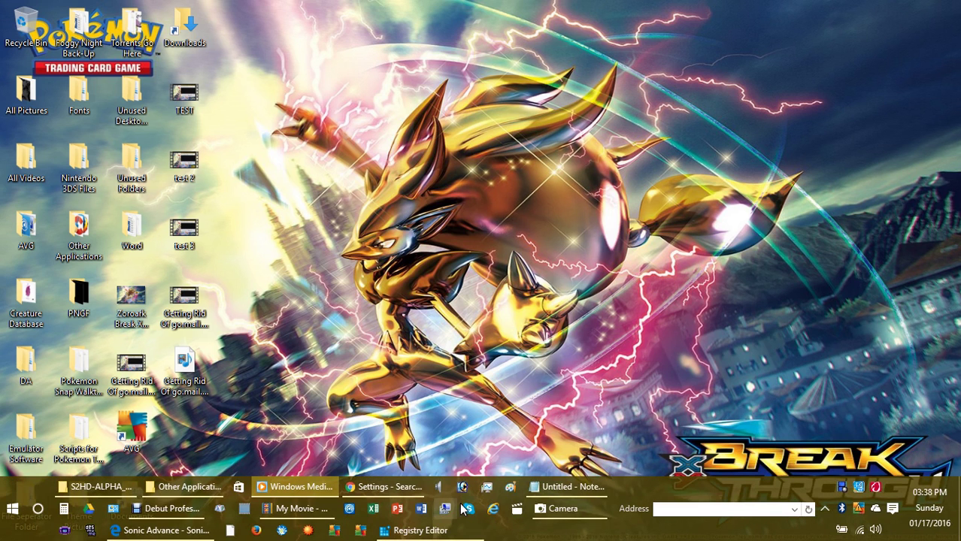
left_click(558, 487)
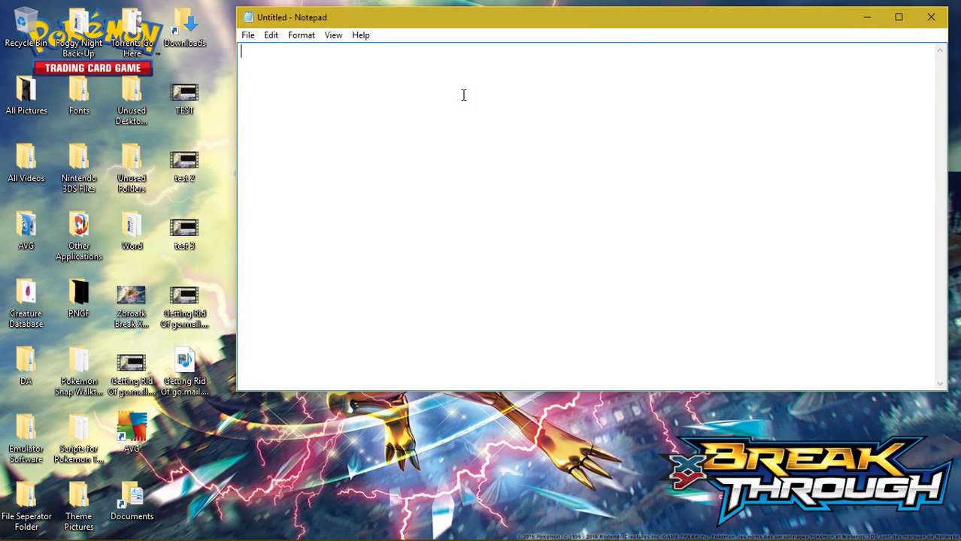
type("regendi")
key("BackSpace")
key("BackSpace")
key("BackSpace")
type("ni")
key("BackSpace")
key("BackSpace")
key("BackSpace")
key("BackSpace")
key("BackSpace")
key("BackSpace")
type("cm")
key("BackSpace")
type("md")
key("BackSpace")
key("BackSpace")
key("BackSpace")
left_click(931, 16)
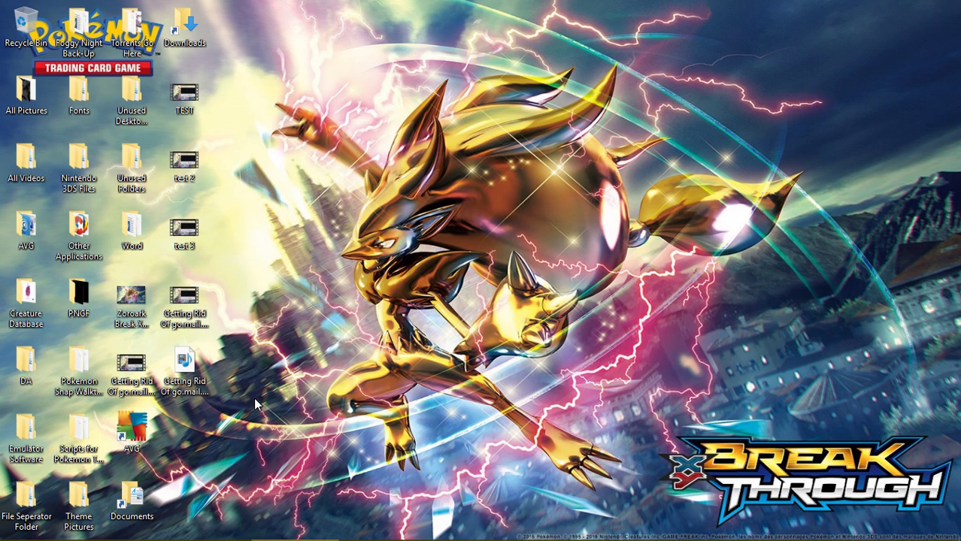
key("super+s")
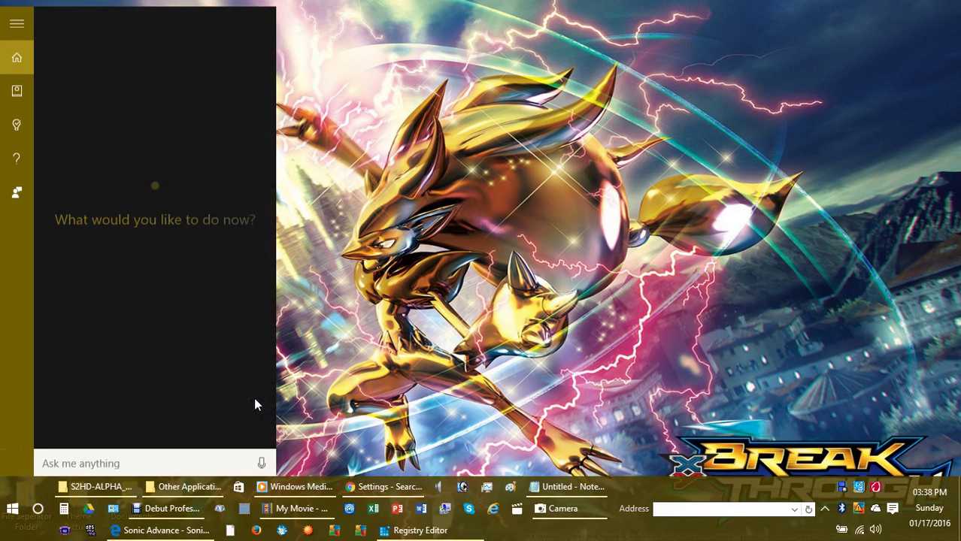
type("cmd")
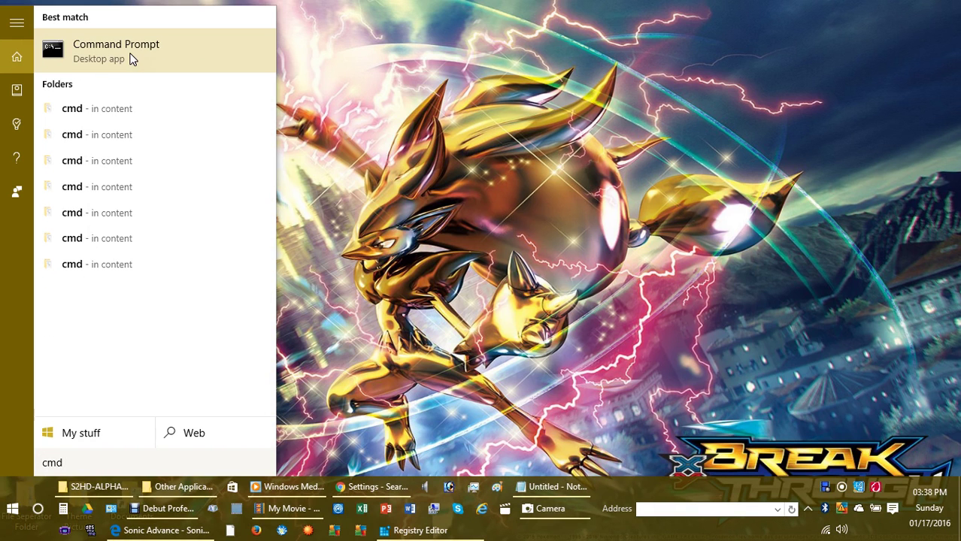
left_click(551, 156)
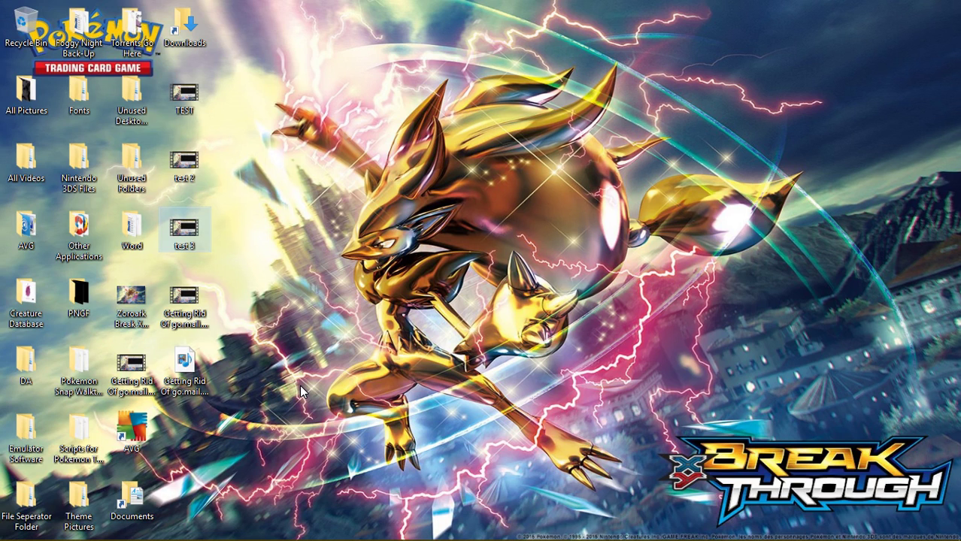
Search Windows for cmd and run Command Prompt as administrator, allowing it to make changes to the PC.
key("super+s")
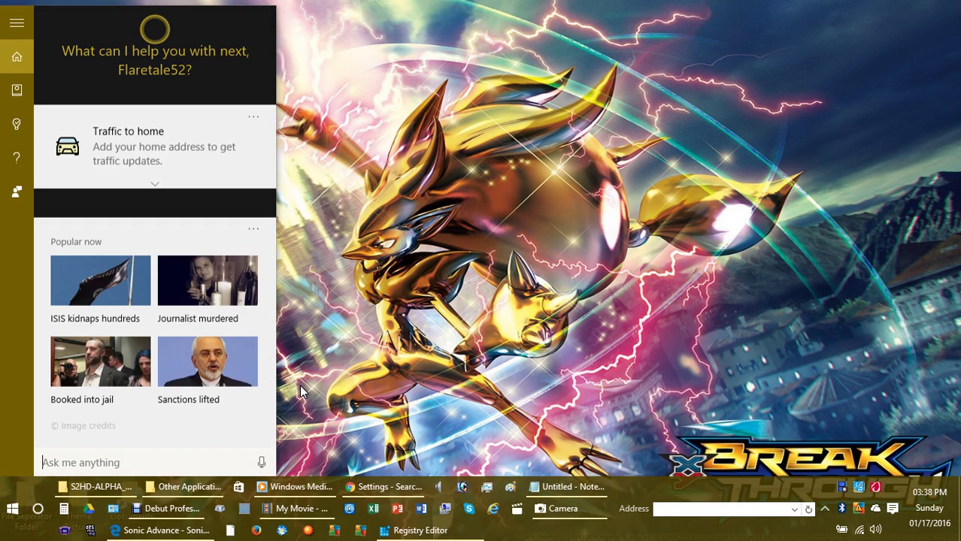
type("cmd")
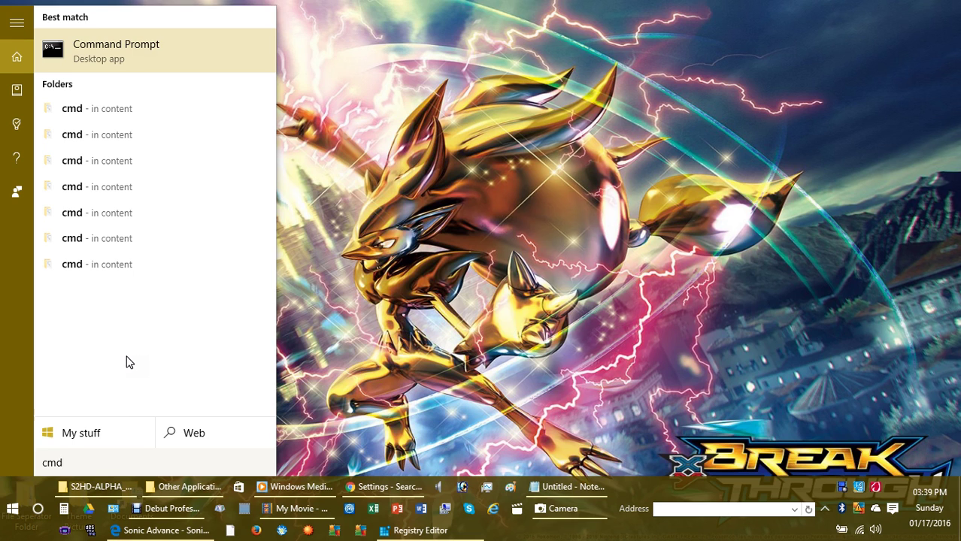
right_click(132, 52)
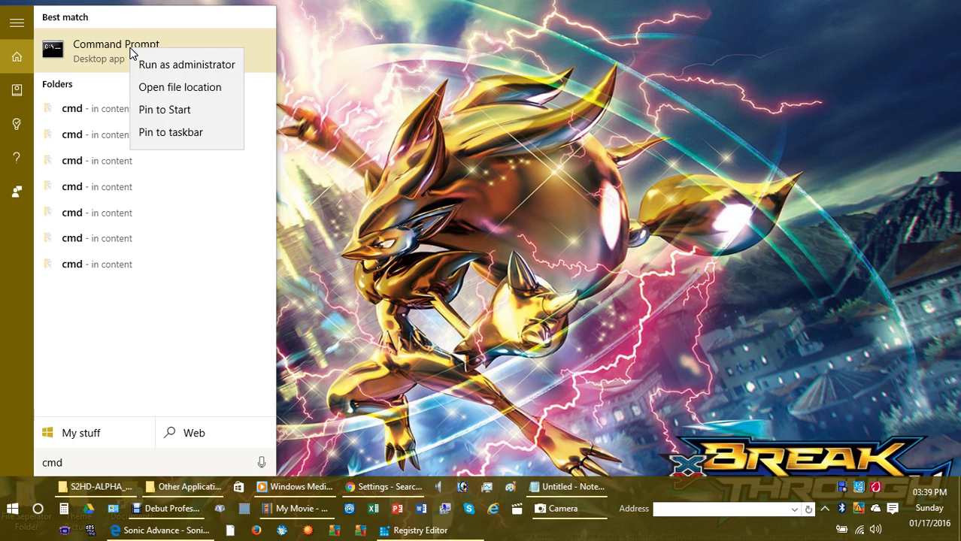
left_click(183, 61)
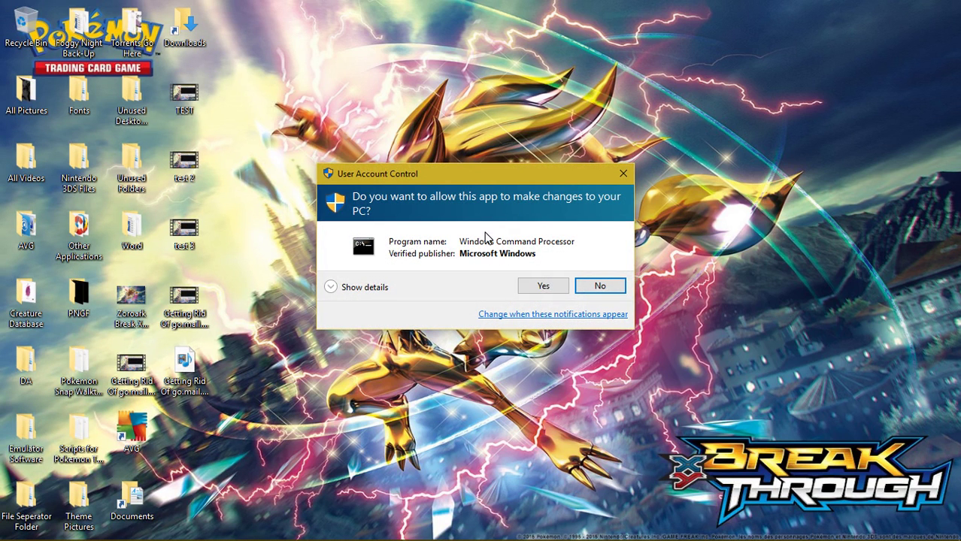
left_click(545, 287)
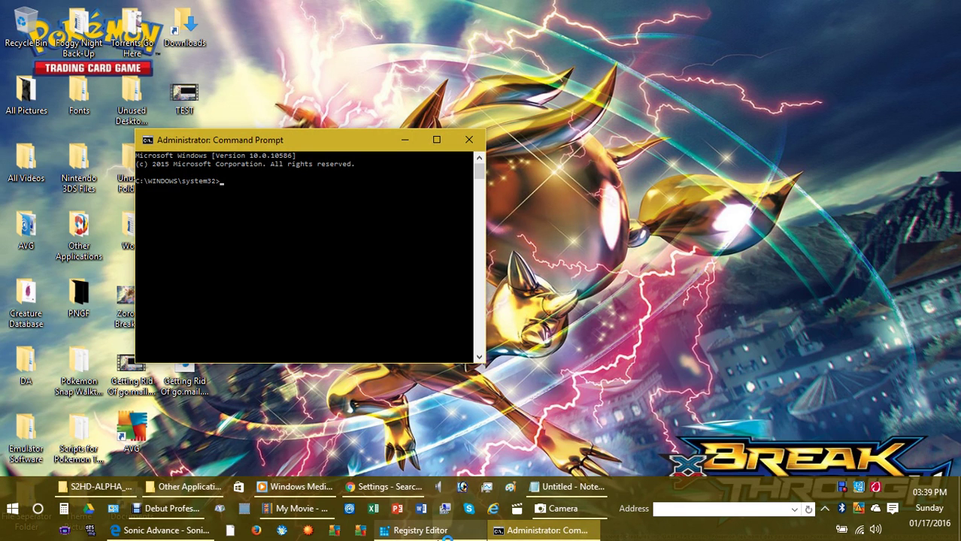
Review the group policy removal and update commands line by line in the untitled Notepad note, and minimize both Notepad and Command Prompt.
left_click(548, 488)
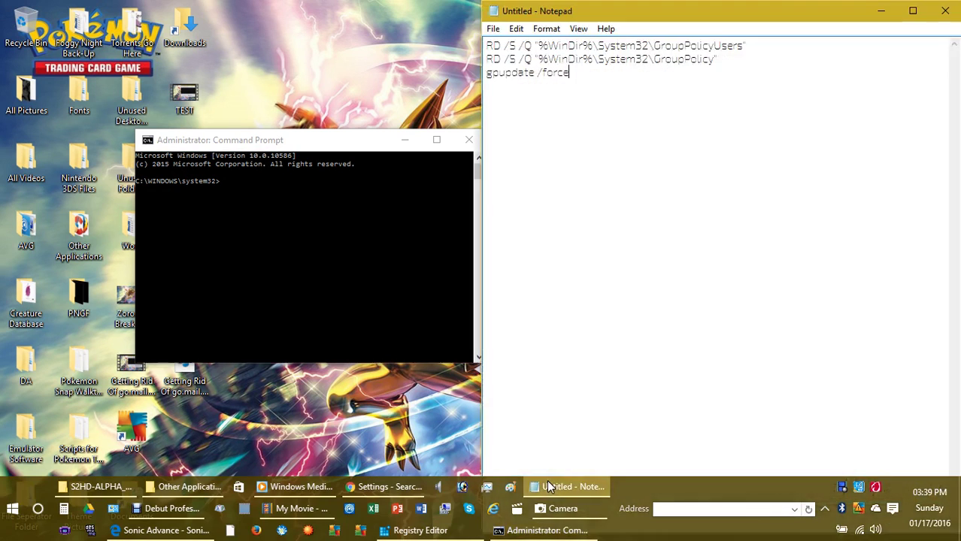
left_click(755, 45)
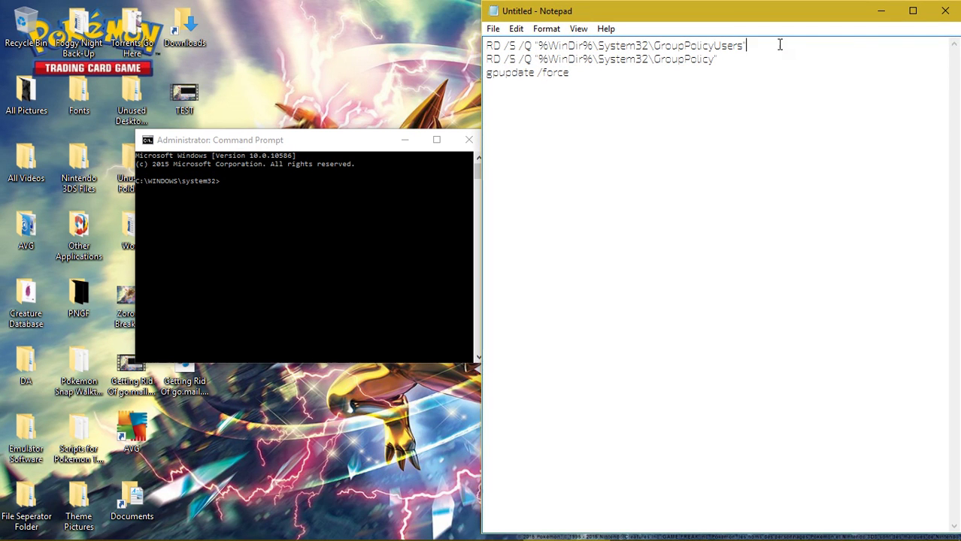
left_click(720, 60)
left_click(579, 77)
left_click(404, 139)
left_click(881, 10)
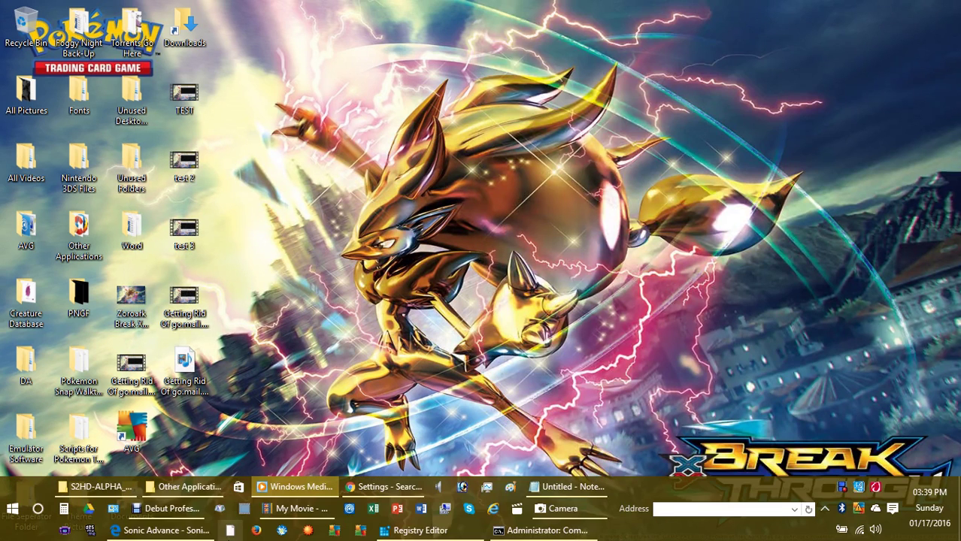
Switch to Chrome, close the search engine list, re-enable the Bing Rewards extension, and return to the settings page before minimizing the browser.
left_click(357, 490)
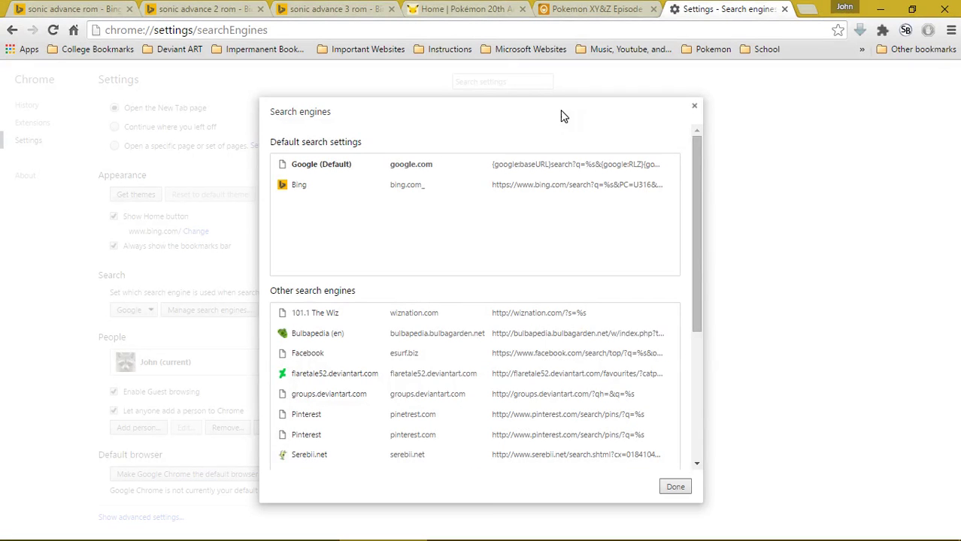
left_click(693, 108)
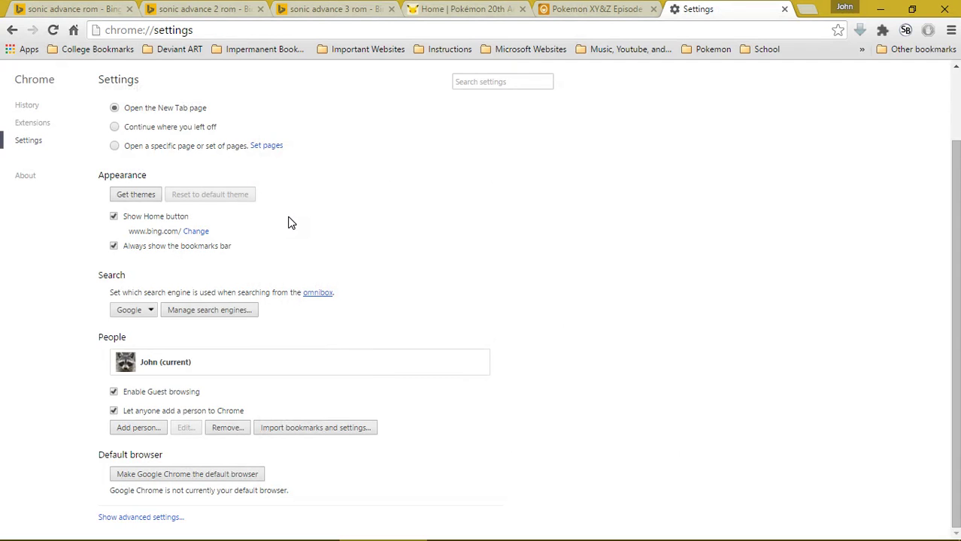
left_click(38, 125)
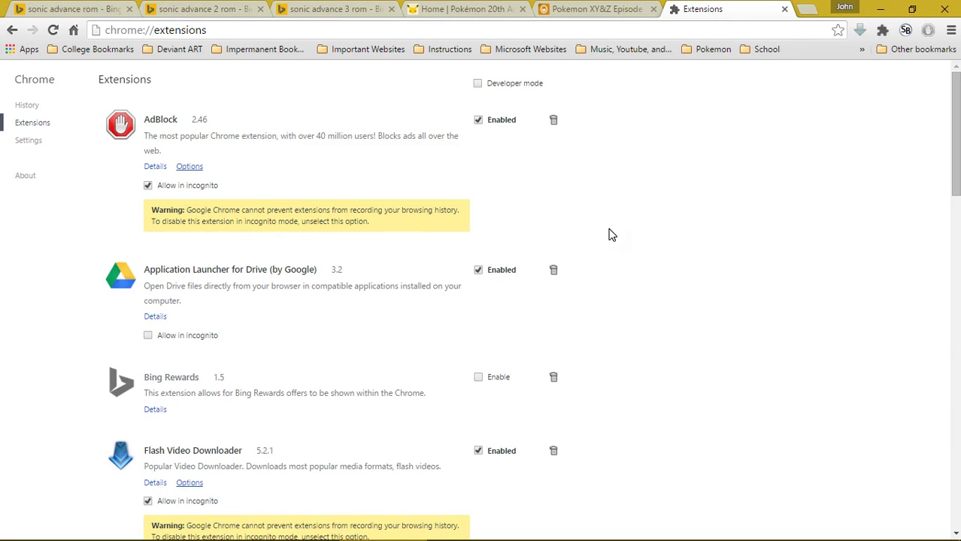
left_click(479, 378)
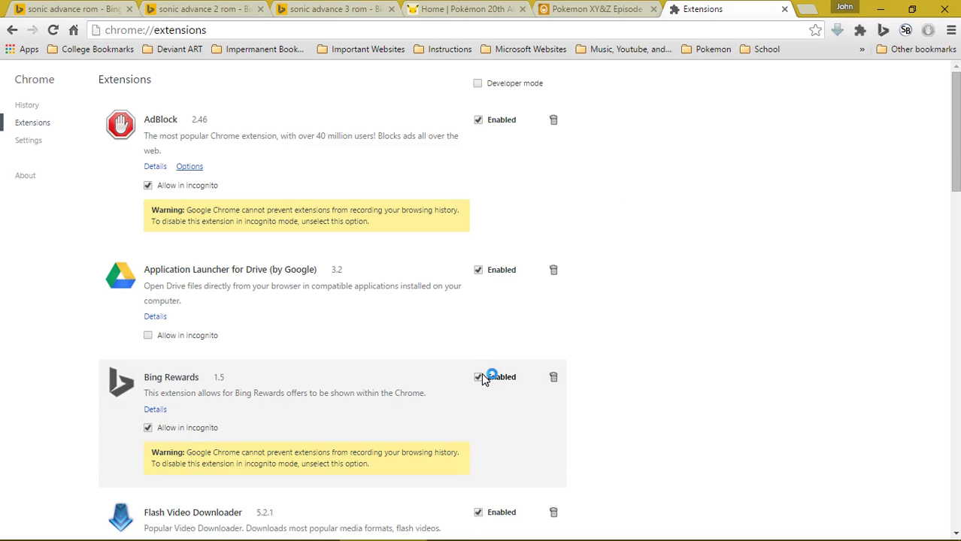
left_click(25, 153)
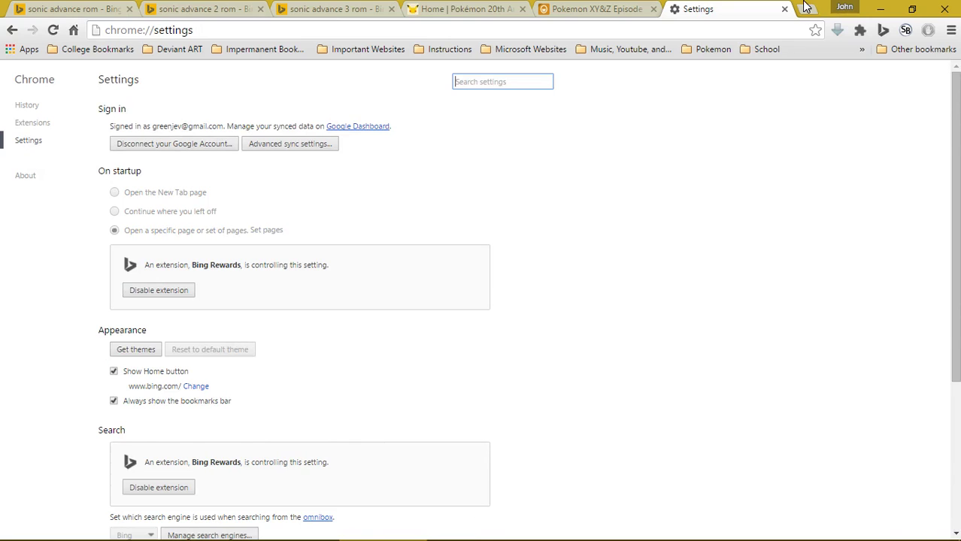
left_click(881, 8)
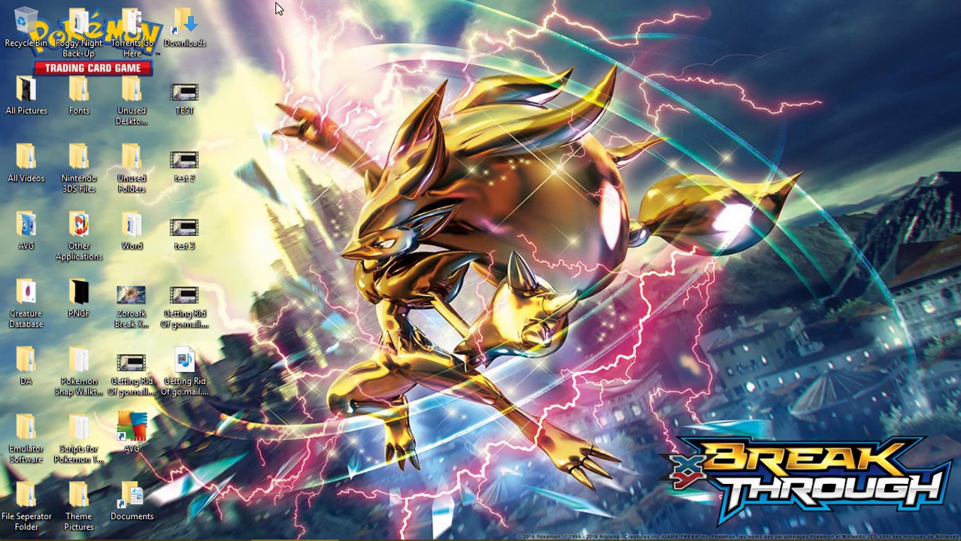